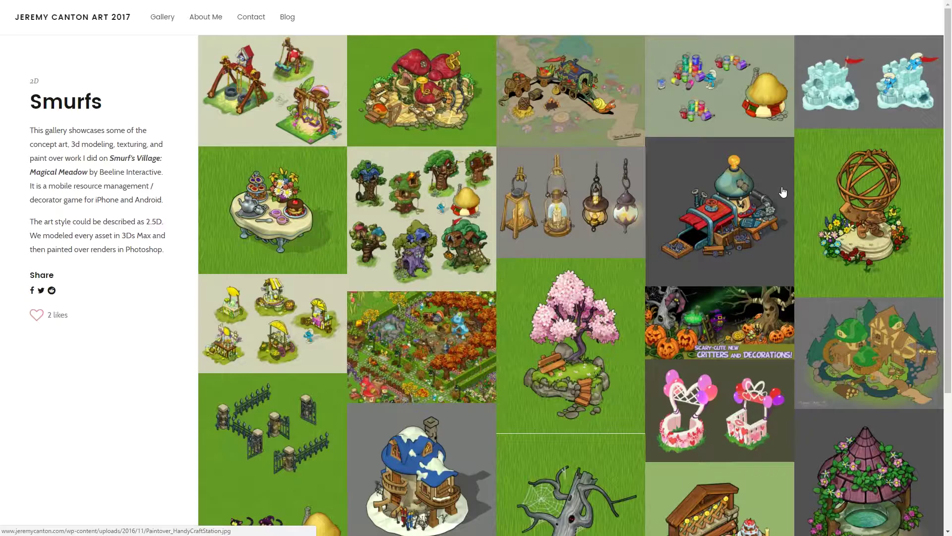
Enlarge a Smurfs artwork and swipe forward through the next two Smurfs images
{"action": "left_click", "coordinate": [783, 194]}
{"action": "left_click_drag", "start_coordinate": [901, 327], "coordinate": [354, 374]}
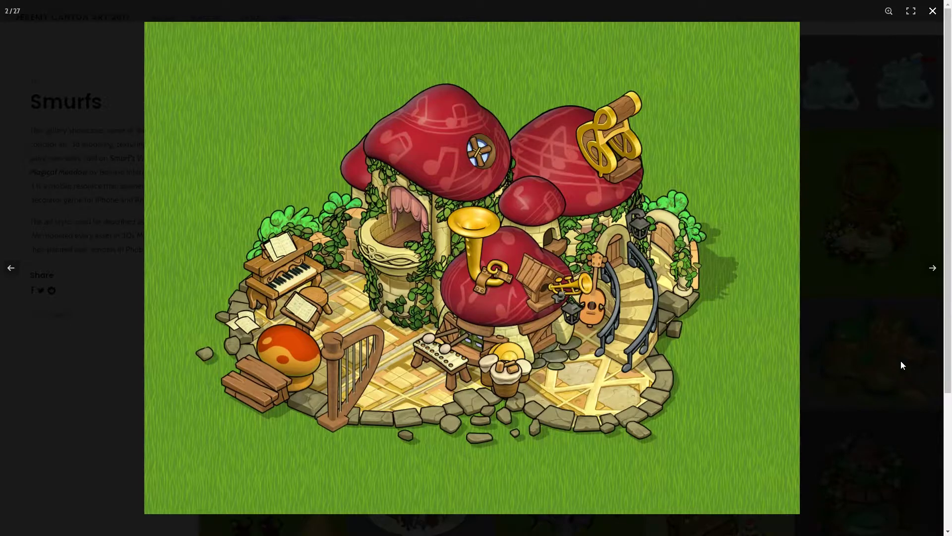
{"action": "left_click_drag", "start_coordinate": [902, 361], "coordinate": [302, 433]}
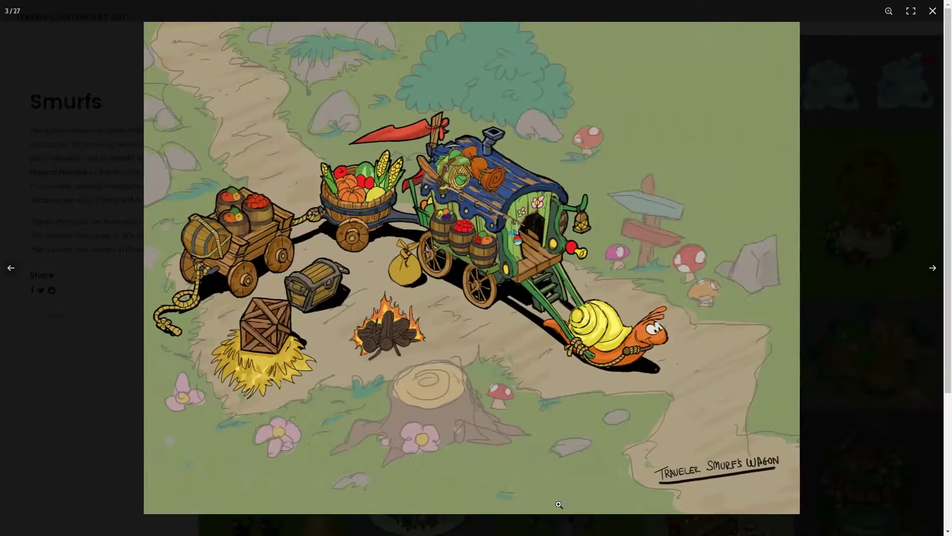
Close the viewer and swipe through the Life Drawing paintings and 3D models up to the bust
{"action": "left_click", "coordinate": [887, 362]}
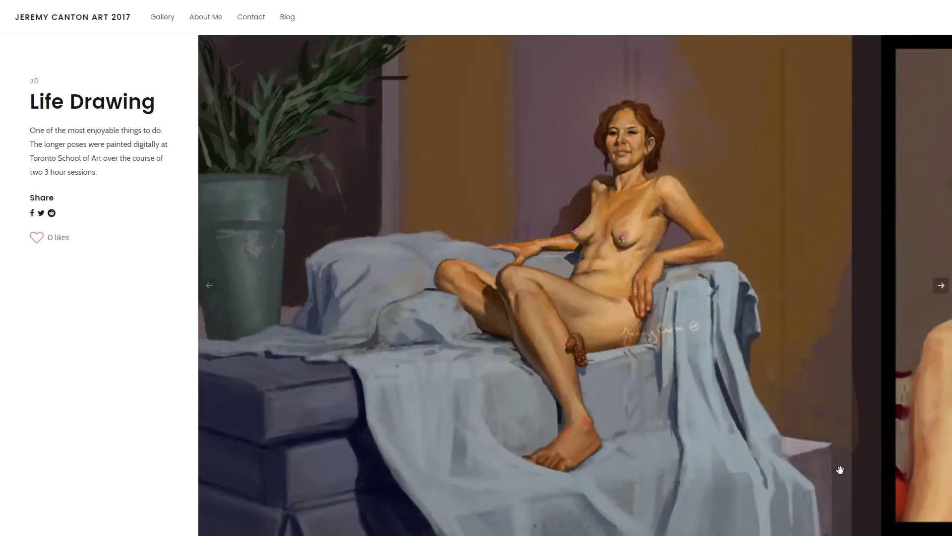
{"action": "left_click_drag", "start_coordinate": [777, 472], "coordinate": [168, 464]}
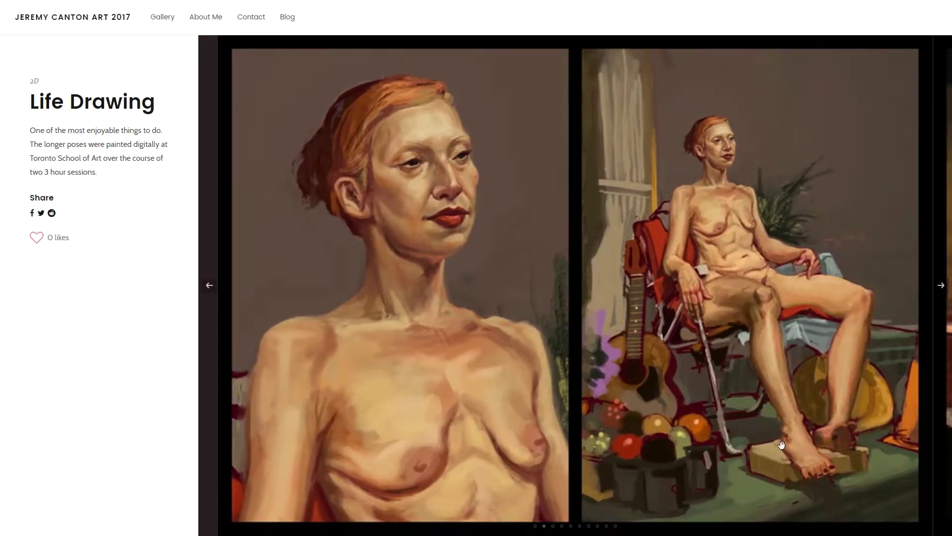
{"action": "left_click_drag", "start_coordinate": [877, 447], "coordinate": [223, 439]}
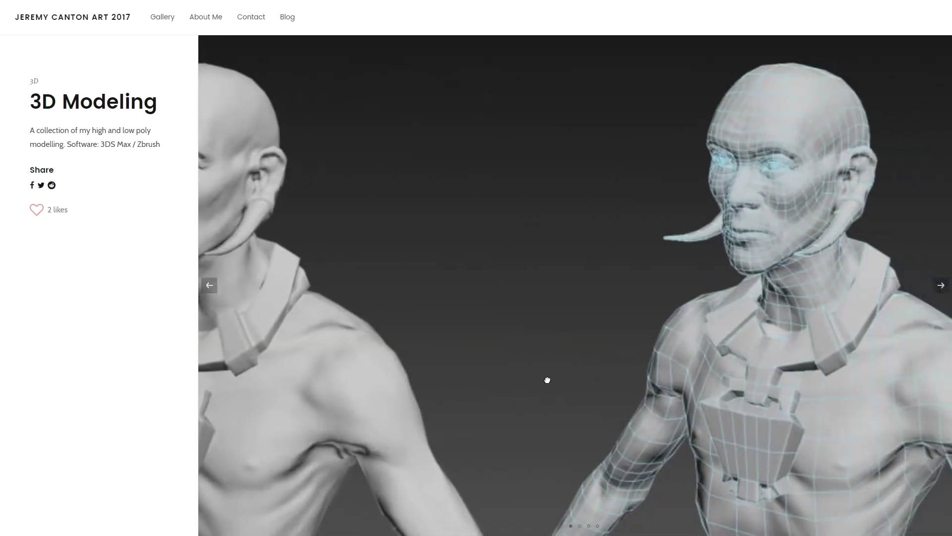
{"action": "left_click_drag", "start_coordinate": [547, 380], "coordinate": [254, 378]}
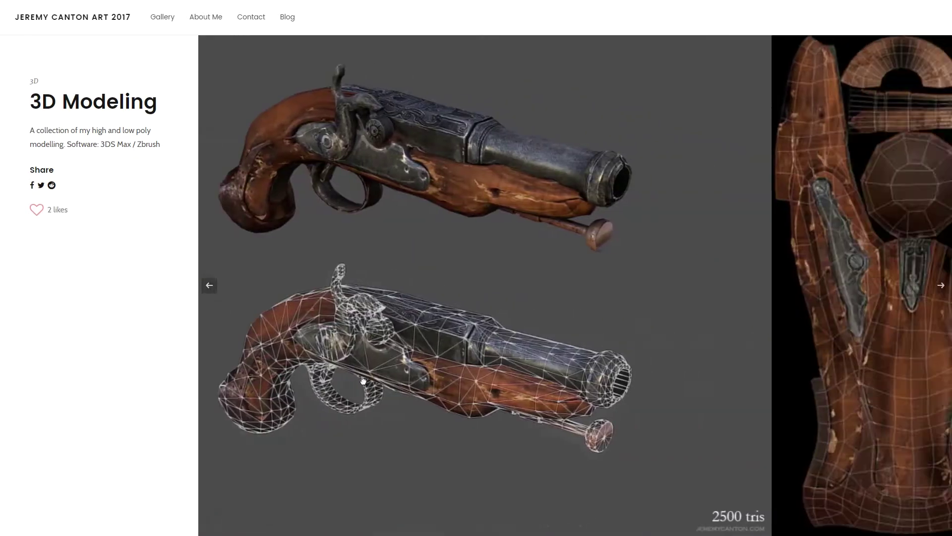
{"action": "left_click_drag", "start_coordinate": [362, 383], "coordinate": [158, 386]}
{"action": "left_click_drag", "start_coordinate": [525, 375], "coordinate": [191, 384]}
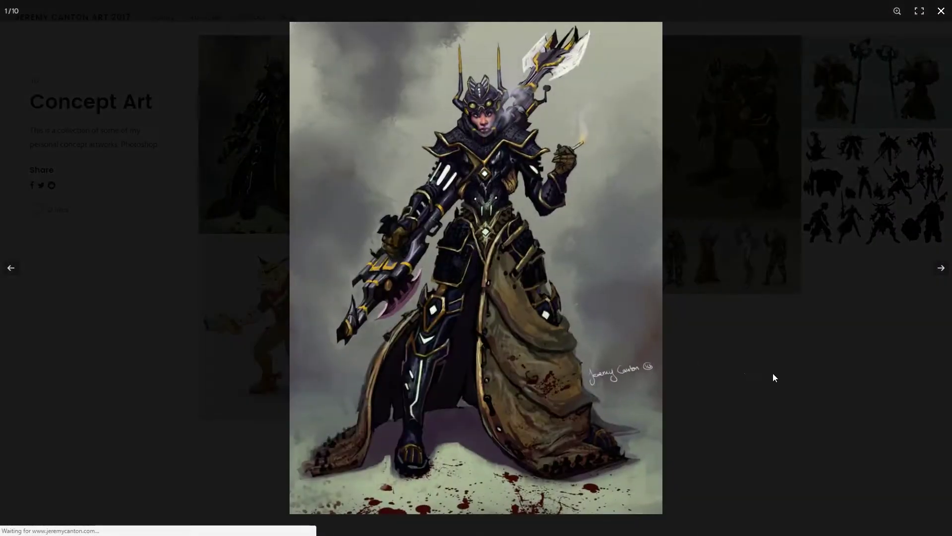
Page through the Concept Art pieces (armored warrior, ogre, staff creatures), then close the viewer
{"action": "left_click_drag", "start_coordinate": [773, 378], "coordinate": [323, 347]}
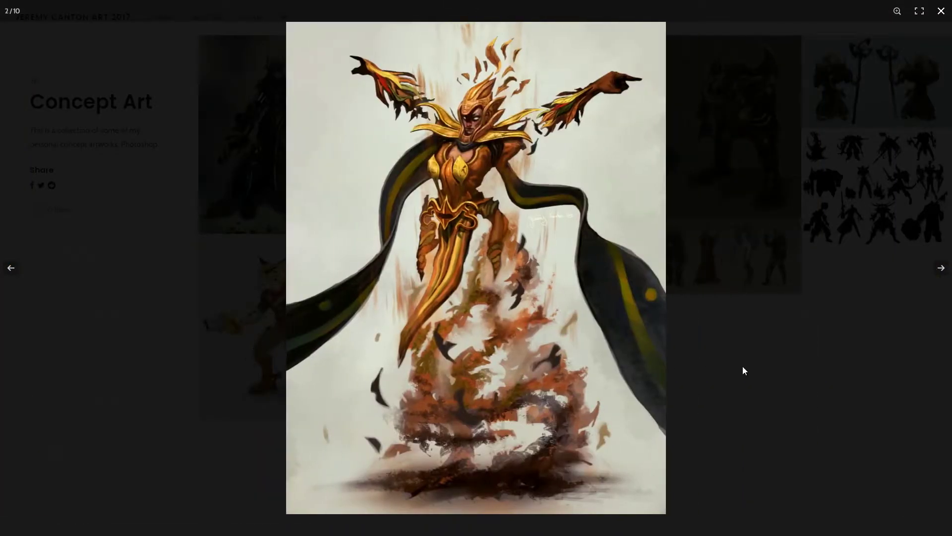
{"action": "left_click_drag", "start_coordinate": [880, 360], "coordinate": [838, 416]}
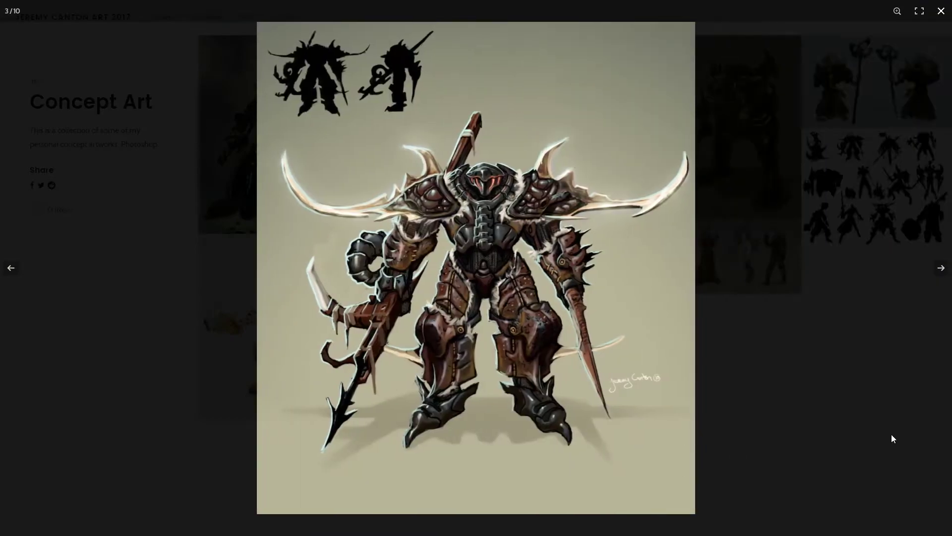
{"action": "left_click_drag", "start_coordinate": [897, 440], "coordinate": [610, 464]}
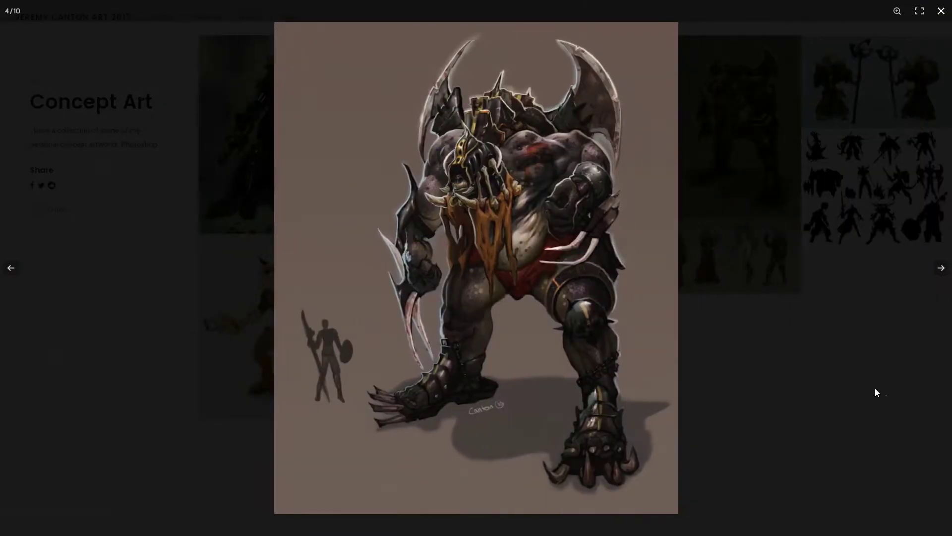
{"action": "left_click_drag", "start_coordinate": [927, 459], "coordinate": [655, 493]}
{"action": "left_click", "coordinate": [142, 350]}
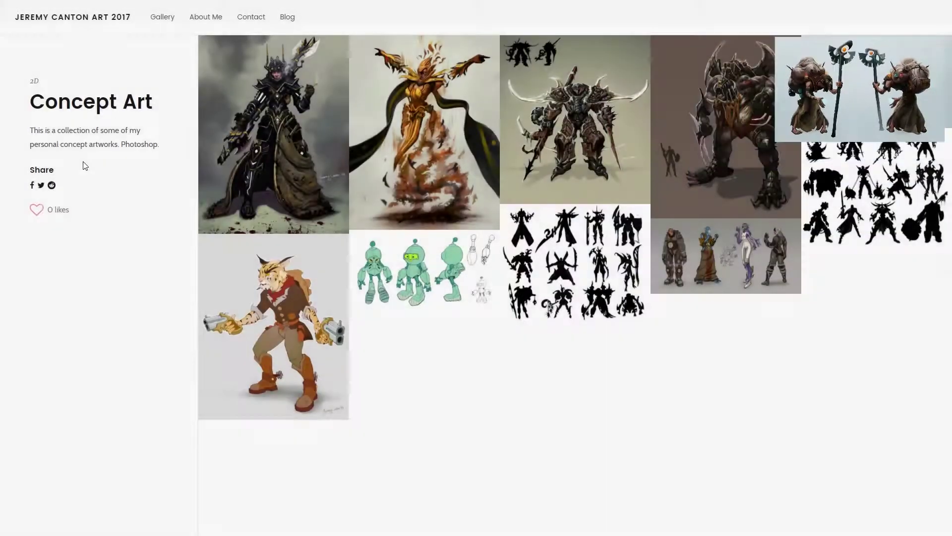
Open the Mega Man project gallery and close its image viewer
{"action": "left_click", "coordinate": [162, 18]}
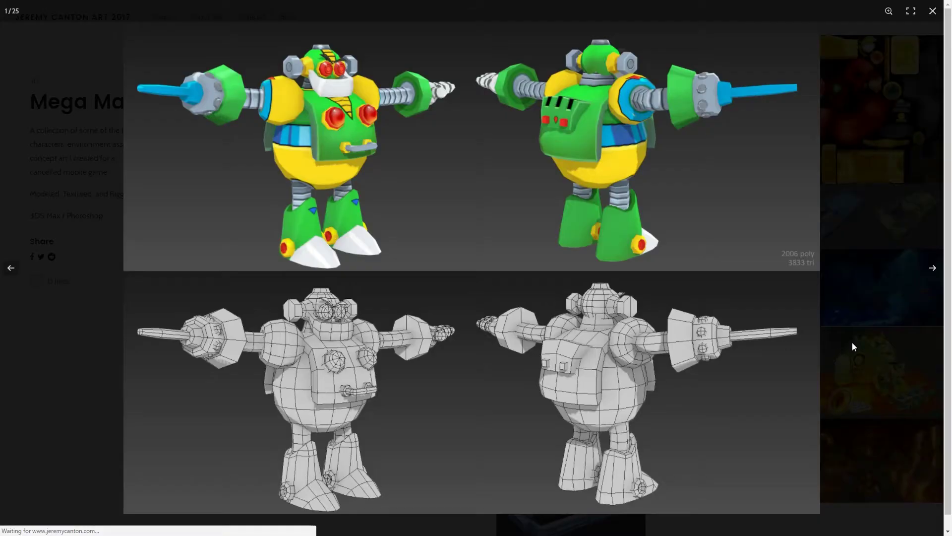
{"action": "left_click", "coordinate": [874, 377]}
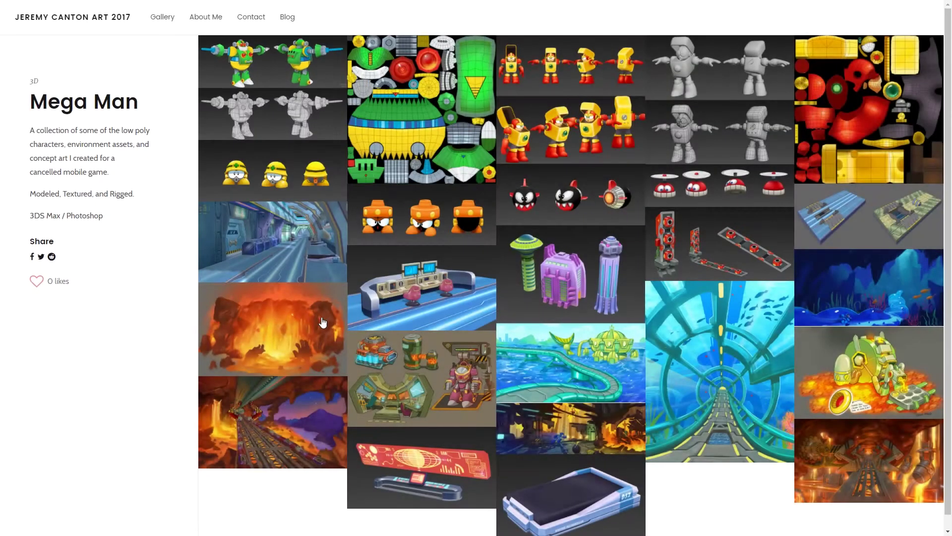
{"action": "key", "text": "Right"}
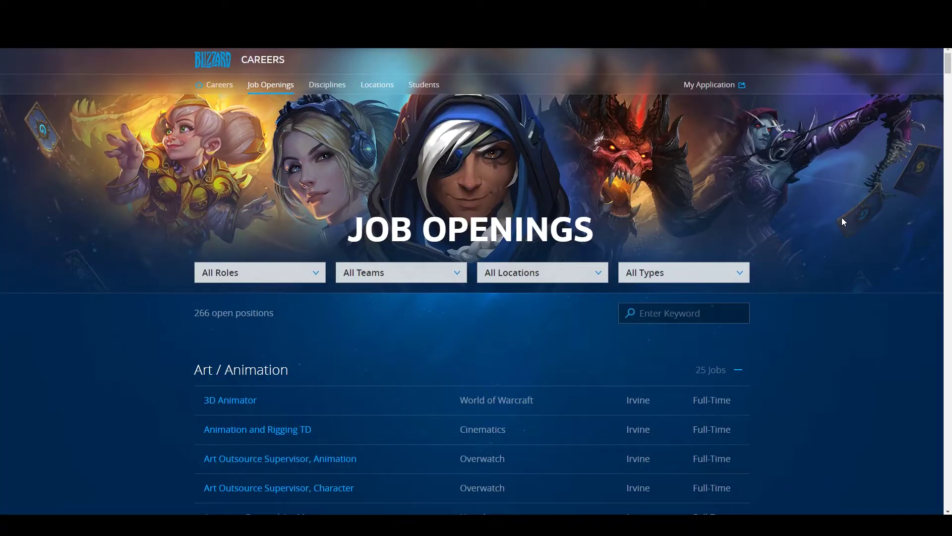
{"action": "scroll", "coordinate": [530, 347], "scroll_direction": "down", "scroll_amount": 3}
{"action": "scroll", "coordinate": [493, 334], "scroll_direction": "down", "scroll_amount": 2}
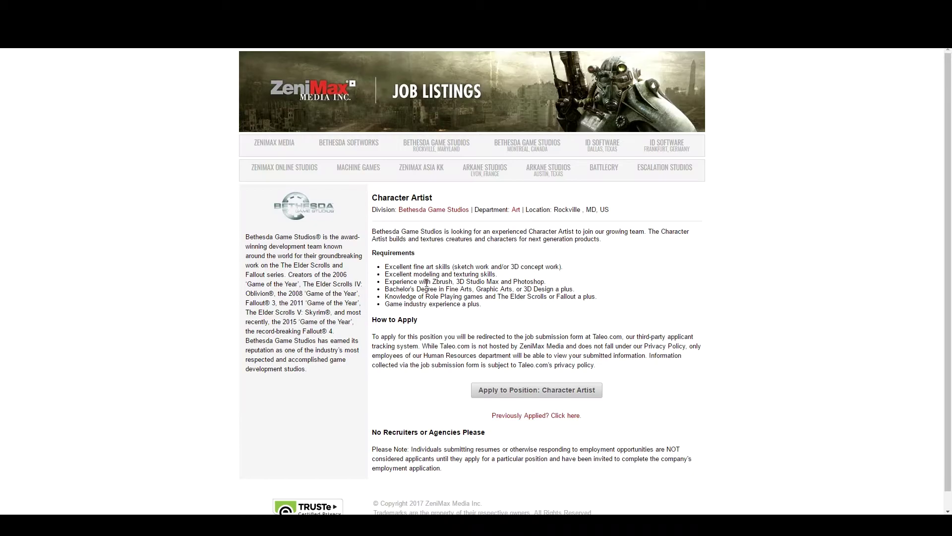
Highlight the required software names in a job listing's requirements
{"action": "left_click_drag", "start_coordinate": [430, 282], "coordinate": [497, 283]}
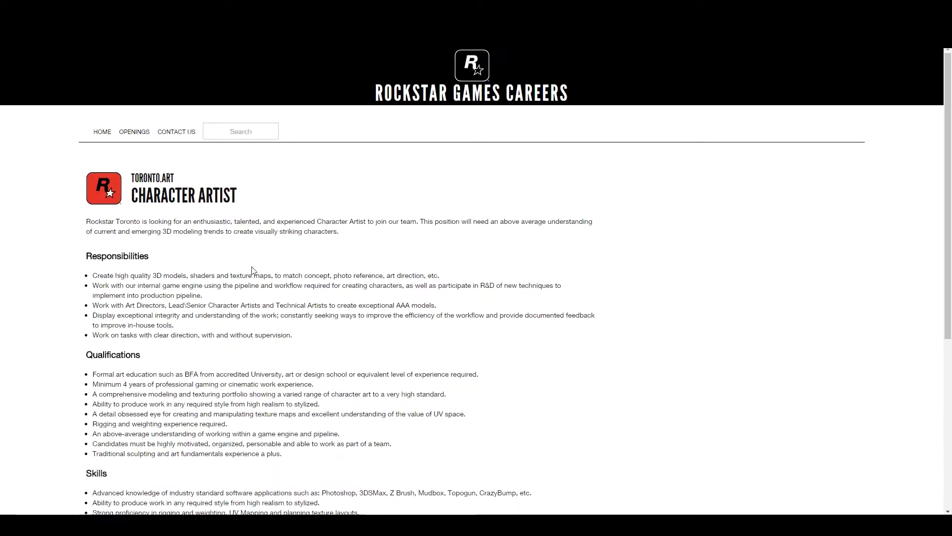
{"action": "scroll", "coordinate": [262, 281], "scroll_direction": "down", "scroll_amount": 4}
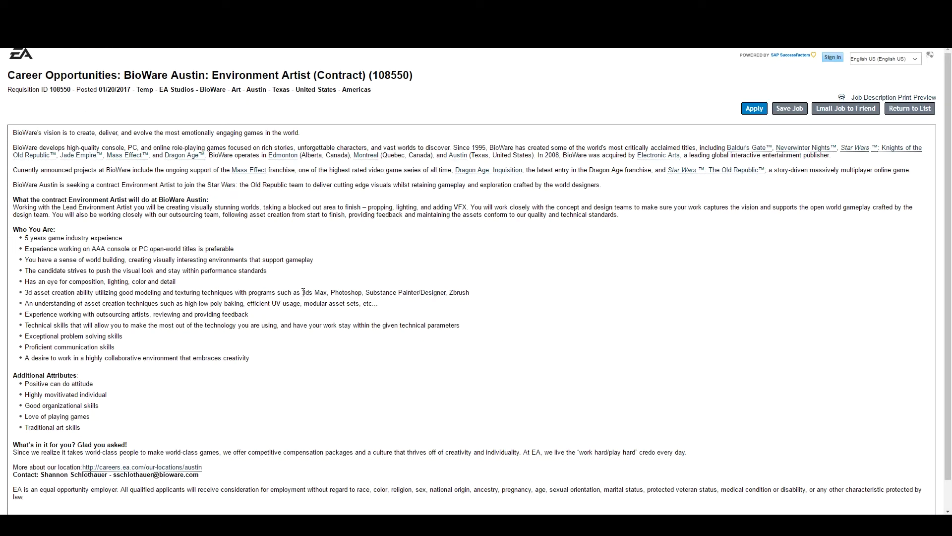
{"action": "left_click_drag", "start_coordinate": [302, 292], "coordinate": [430, 291]}
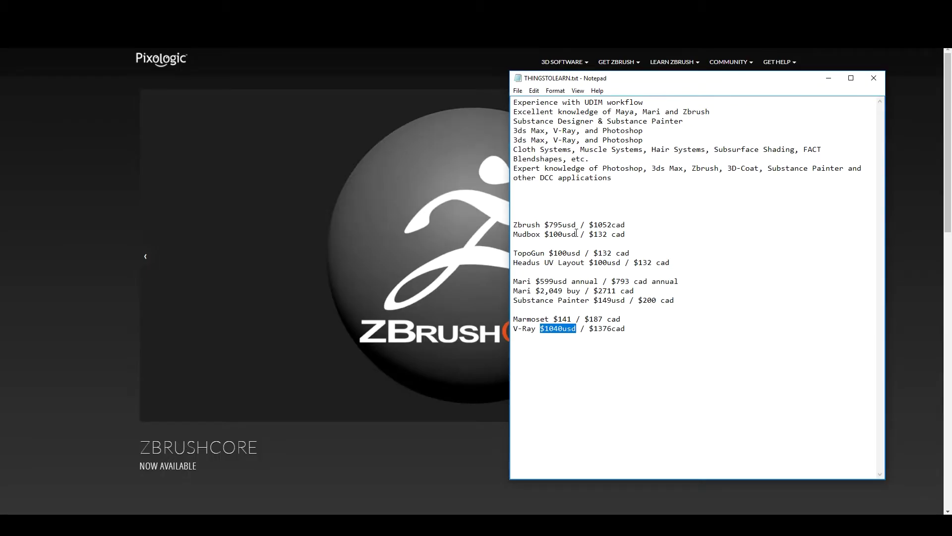
Select the whole software price list in Notepad, then deselect it
{"action": "left_click", "coordinate": [575, 224]}
{"action": "mouse_move", "coordinate": [635, 328]}
{"action": "left_mouse_down"}
{"action": "mouse_move", "coordinate": [521, 253]}
{"action": "mouse_move", "coordinate": [514, 224]}
{"action": "left_mouse_up"}
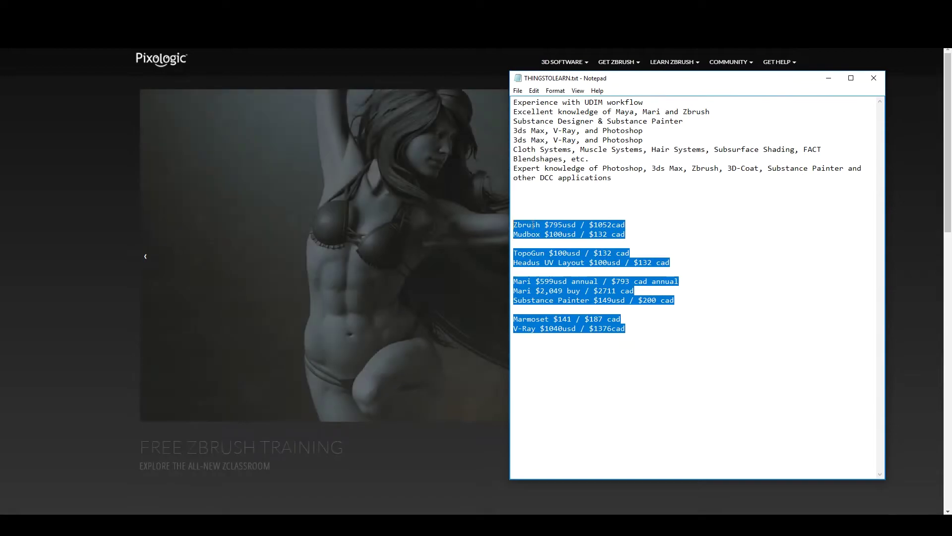
{"action": "left_click", "coordinate": [595, 357]}
Hide Notepad and add the ZBrush 4R8 Windows single-user license to the cart
{"action": "left_click", "coordinate": [903, 342]}
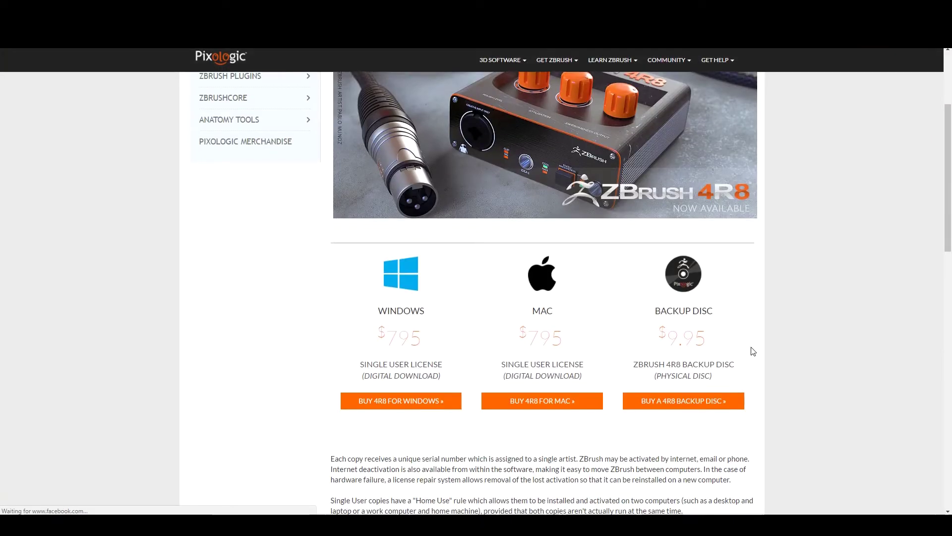
{"action": "scroll", "coordinate": [736, 357], "scroll_direction": "down", "scroll_amount": 2}
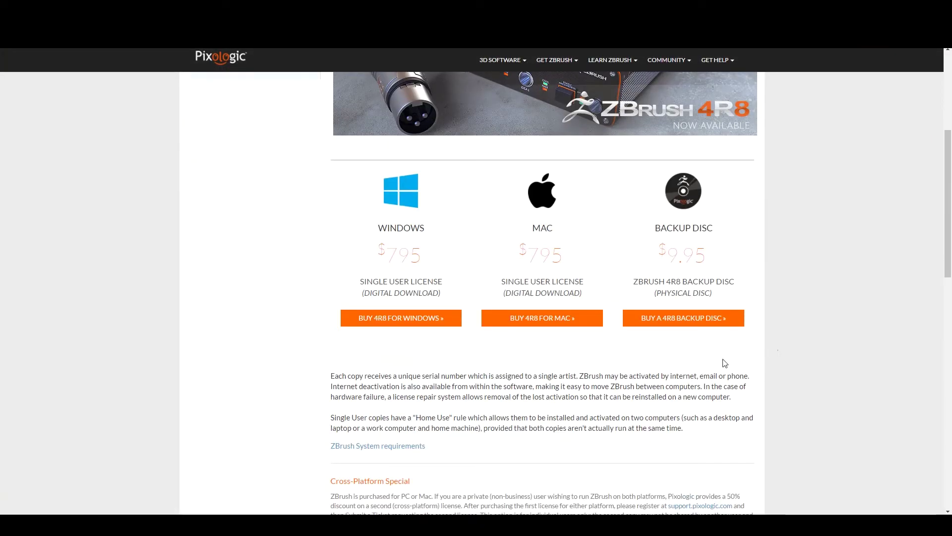
{"action": "left_click", "coordinate": [401, 318]}
{"action": "left_click", "coordinate": [426, 321]}
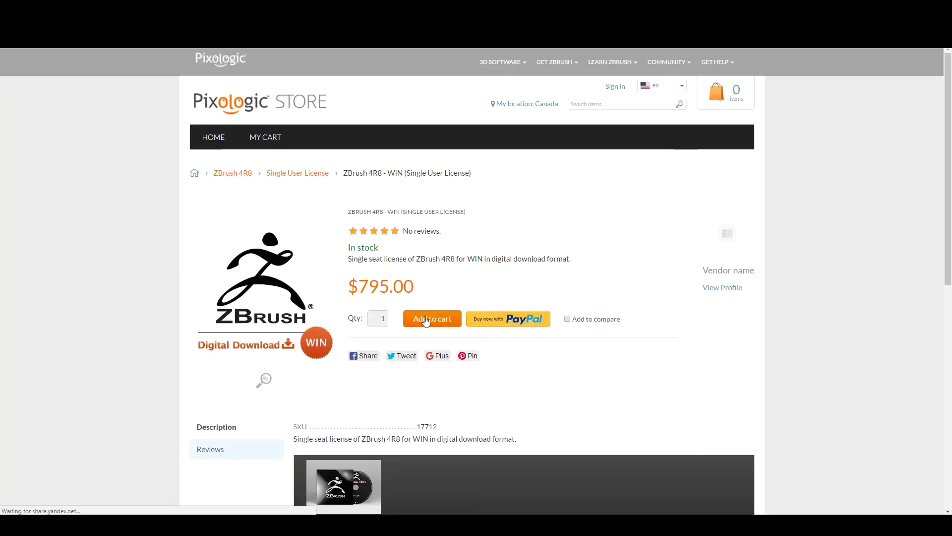